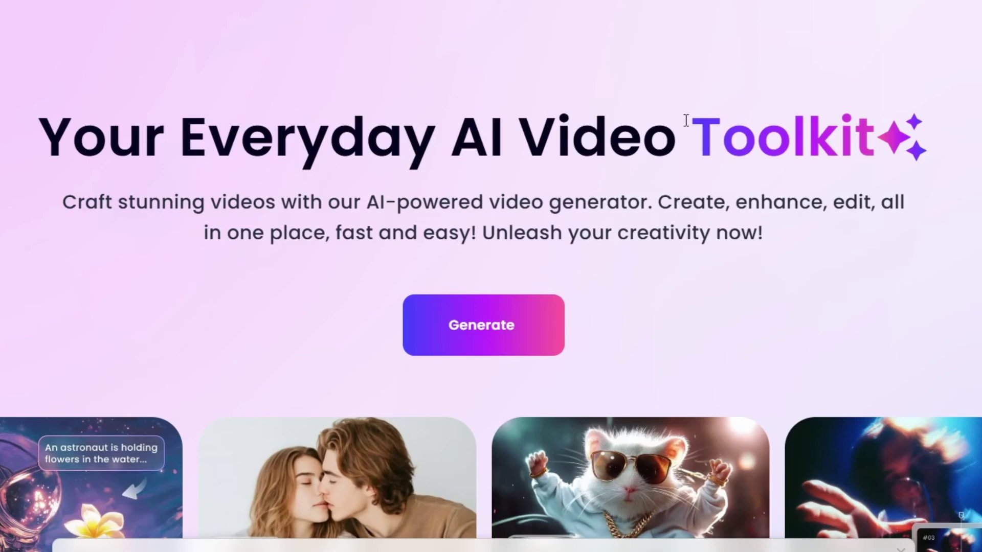
Browse the Clipfly landing page and watch the kissing demo video full screen
drag(529, 136, 631, 138)
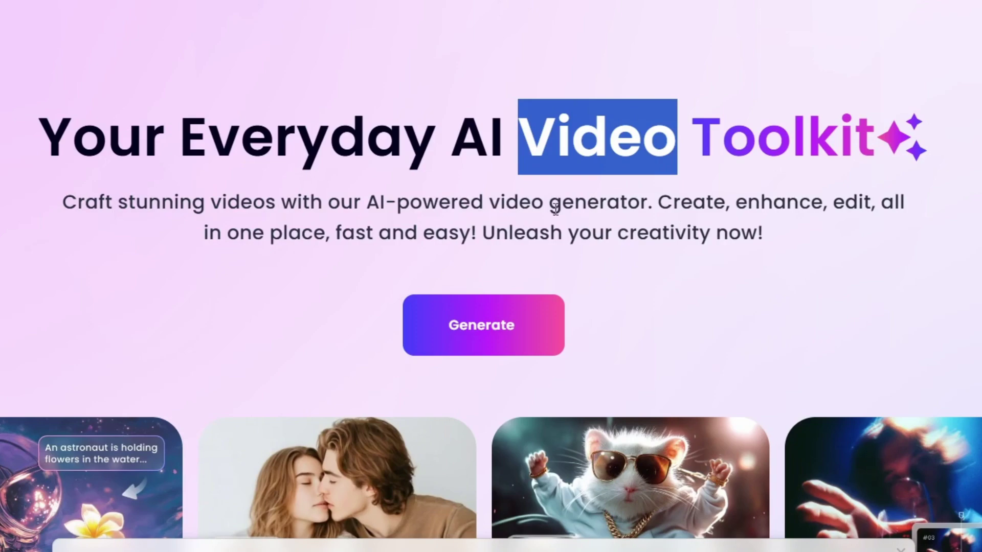
click(587, 336)
scroll(588, 336, down, 5)
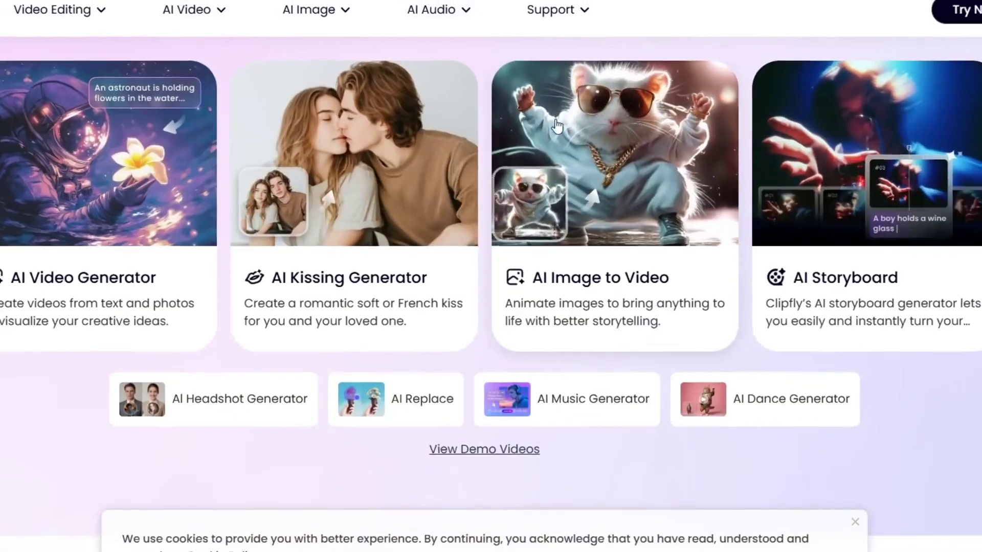
scroll(100, 372, up, 2)
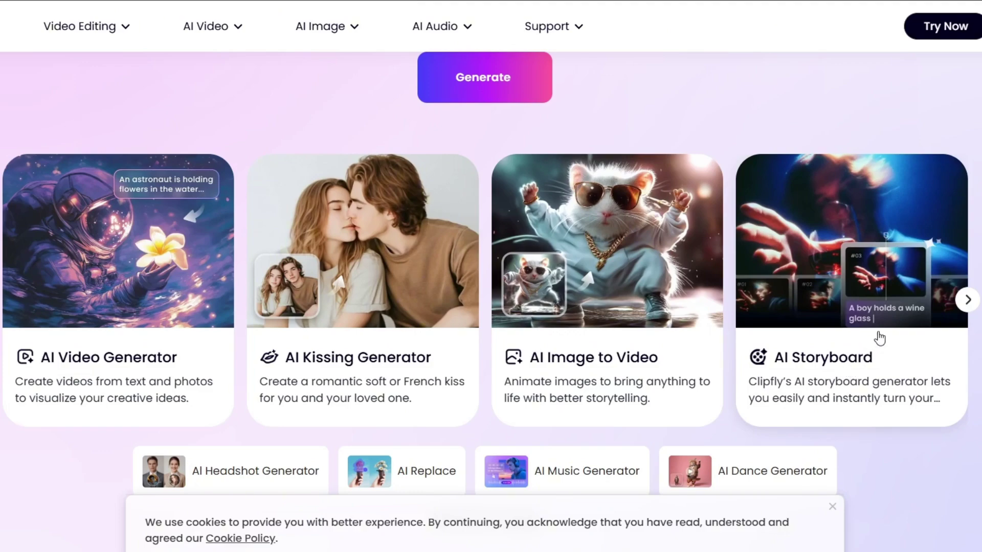
scroll(879, 338, down, 2)
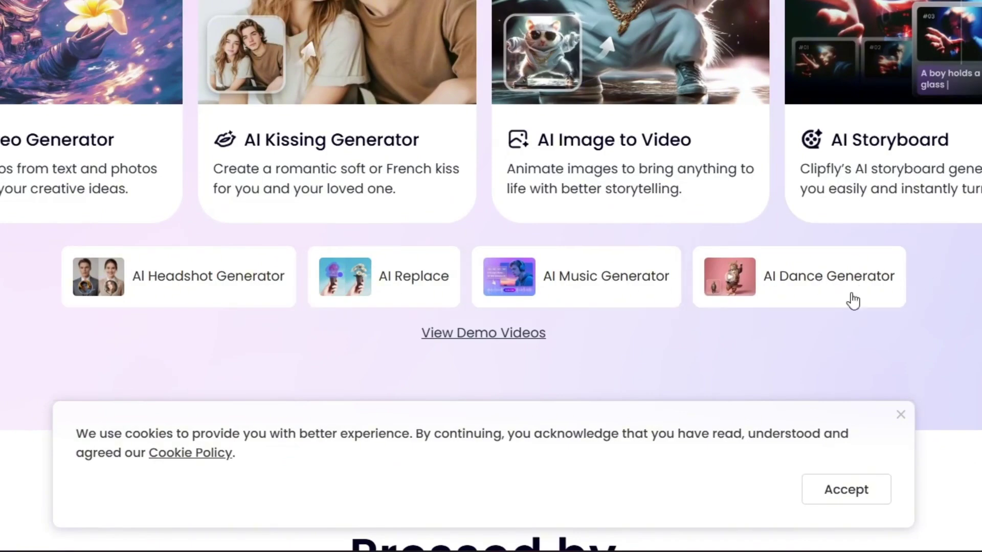
scroll(960, 270, down, 7)
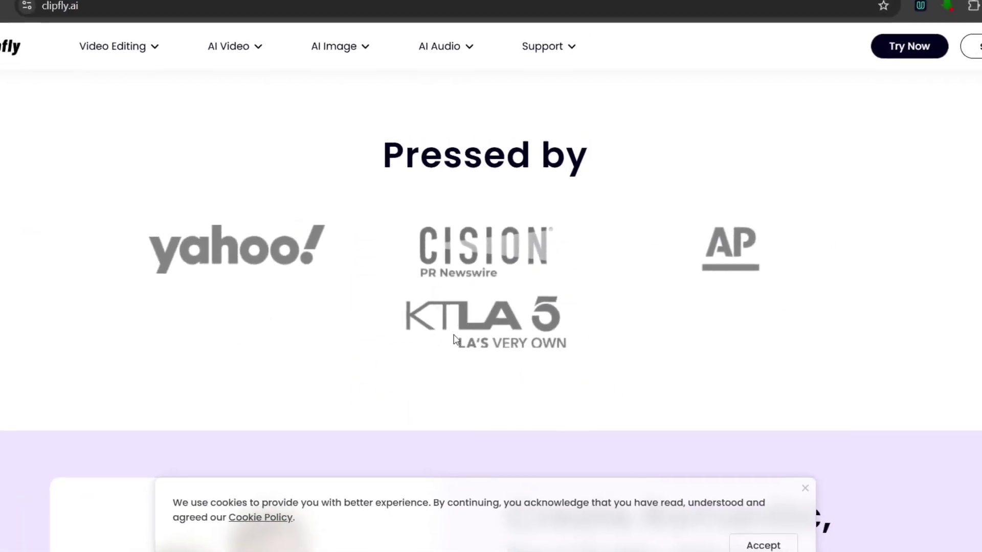
scroll(810, 285, down, 4)
scroll(810, 285, down, 2)
click(440, 378)
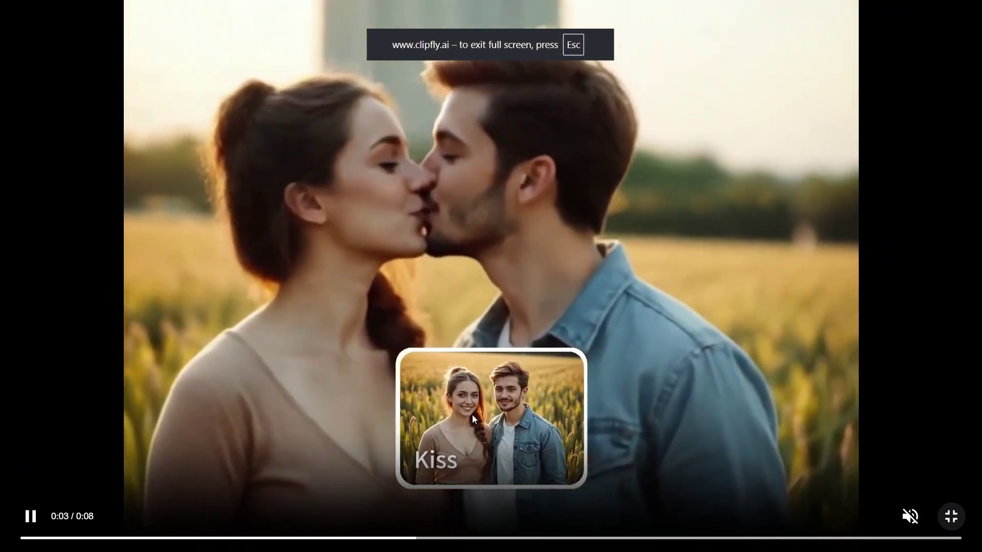
key(Escape)
scroll(588, 195, up, 10)
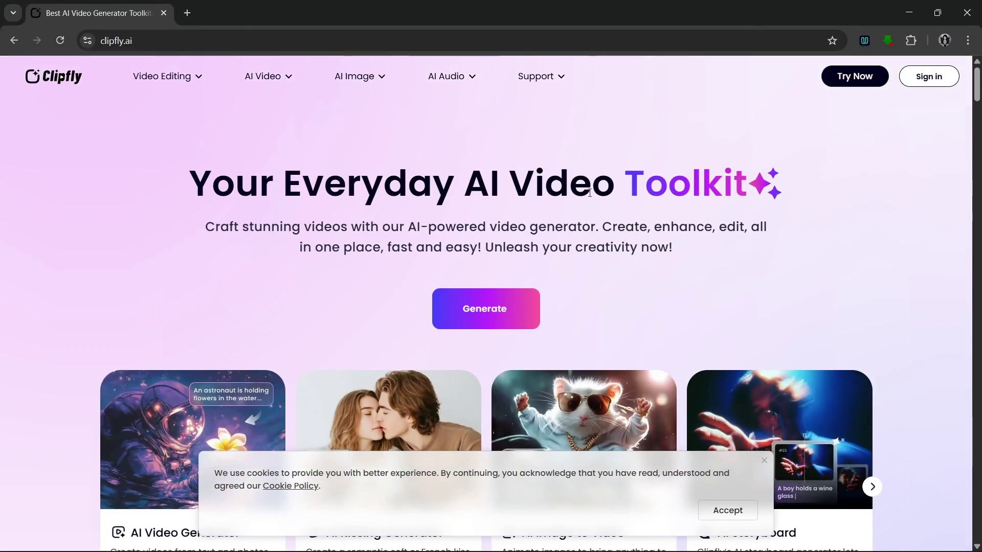
Sign in with a Google account and open the Text to Video generator
click(493, 298)
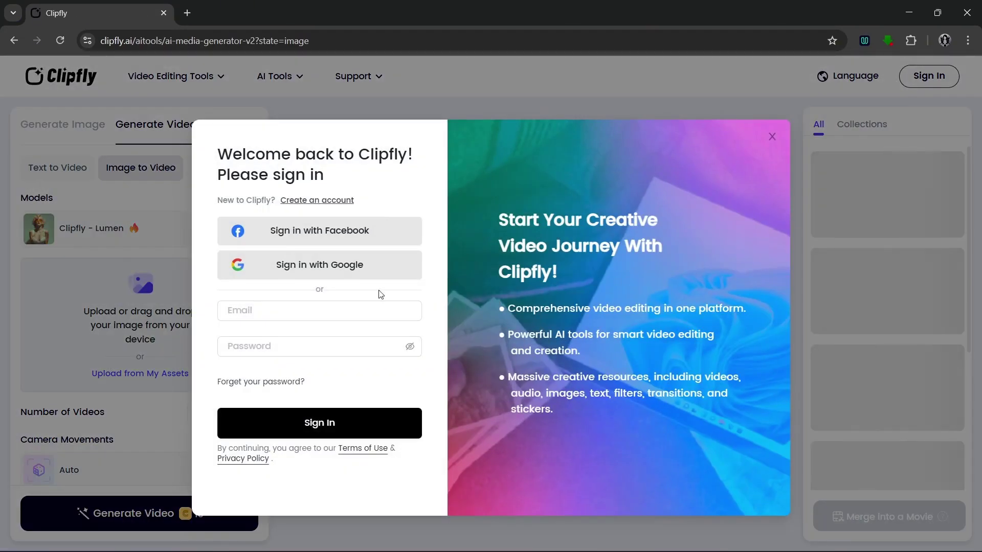
click(342, 270)
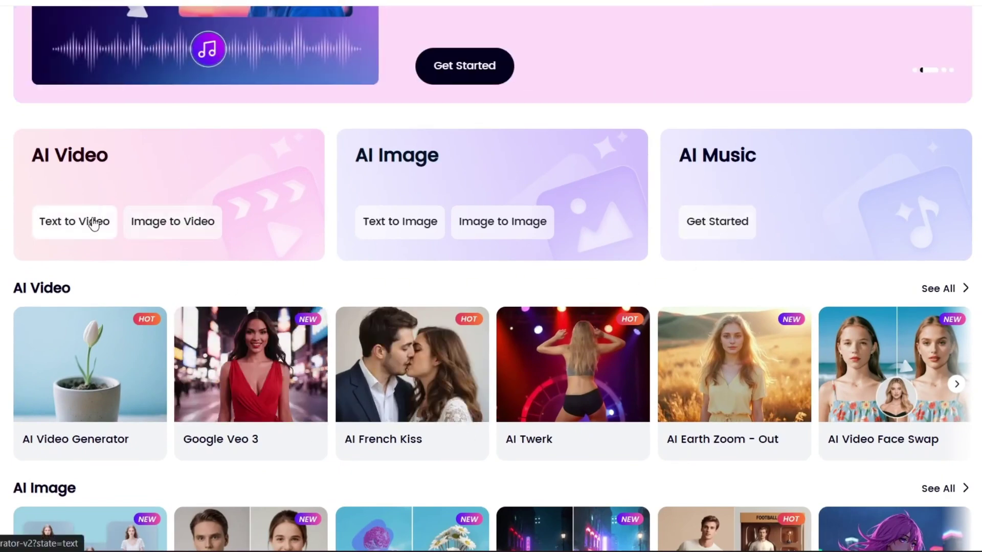
click(95, 223)
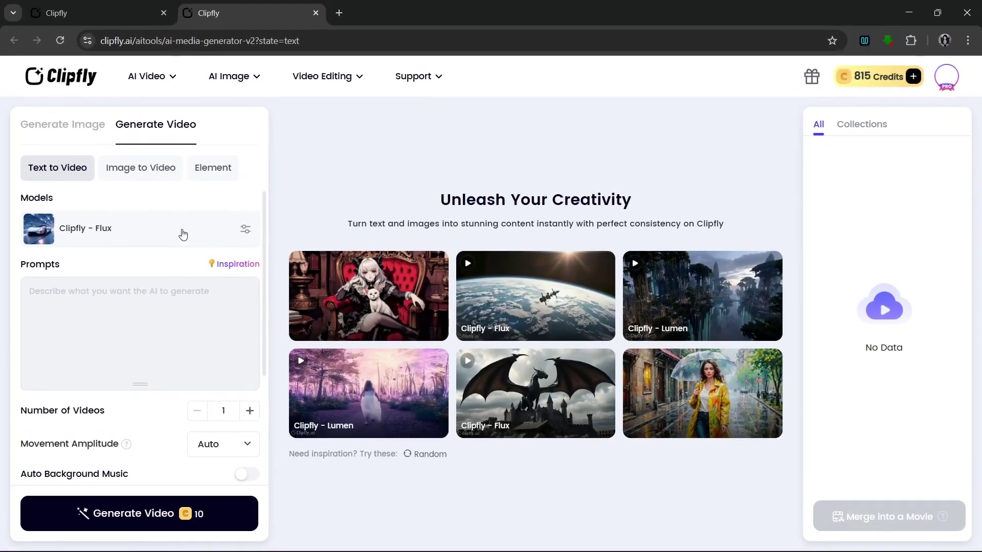
Switch the video model to Google Veo 3
click(182, 230)
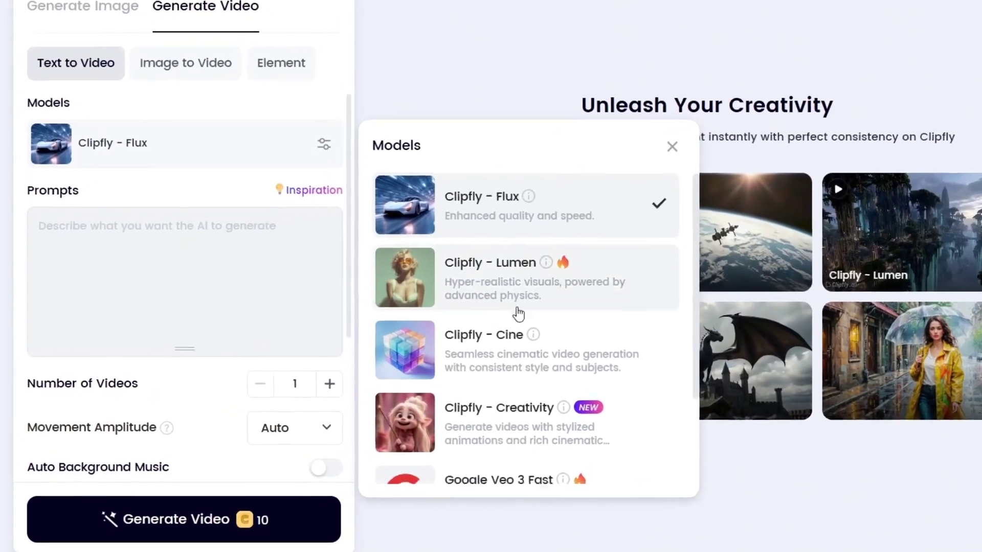
scroll(429, 378, down, 2)
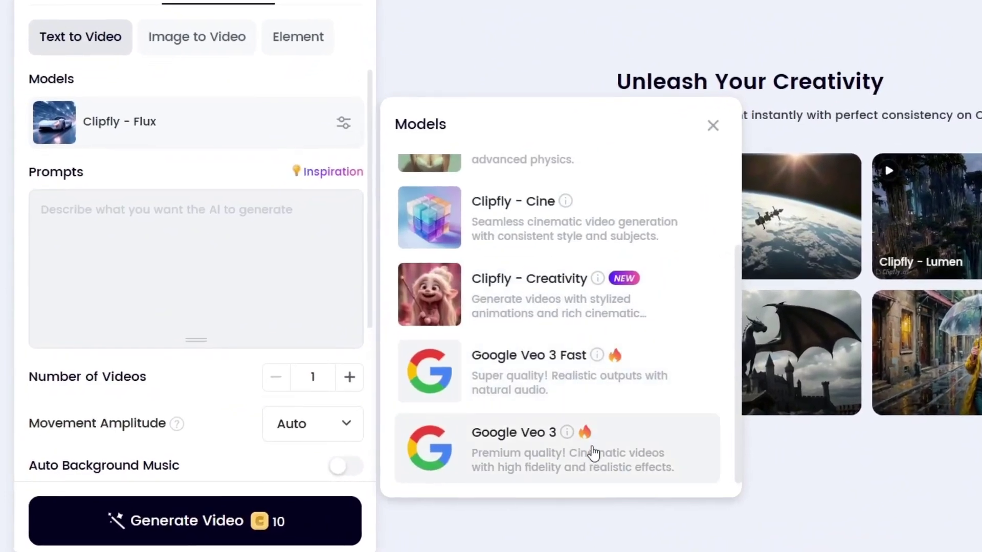
click(561, 367)
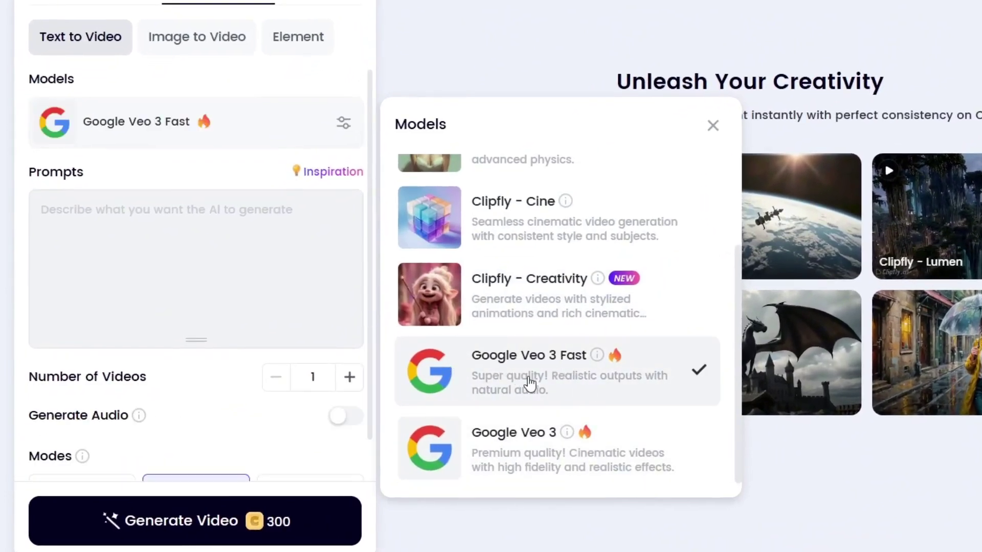
click(607, 452)
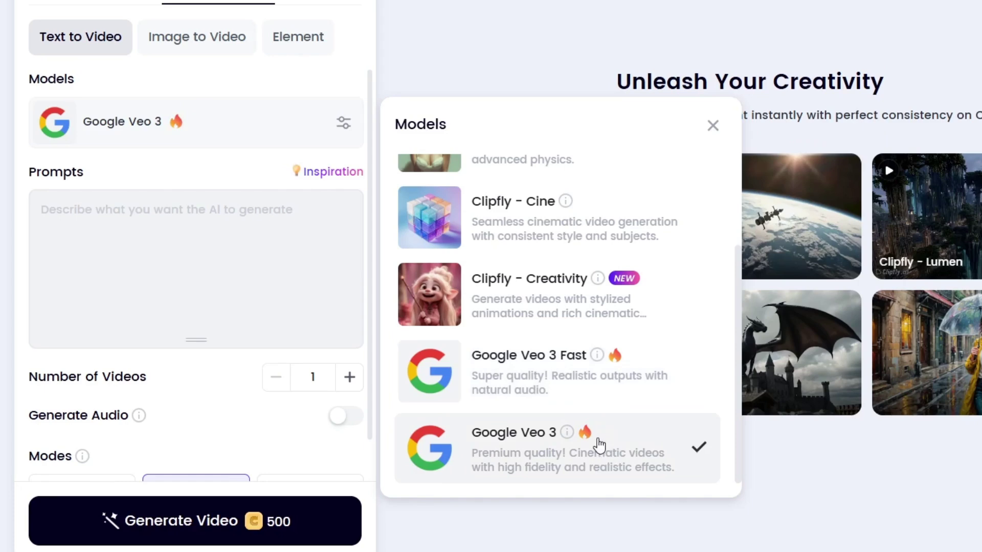
click(557, 519)
Paste the commercial-shoot prompt, turn on audio, and generate the clip
click(280, 243)
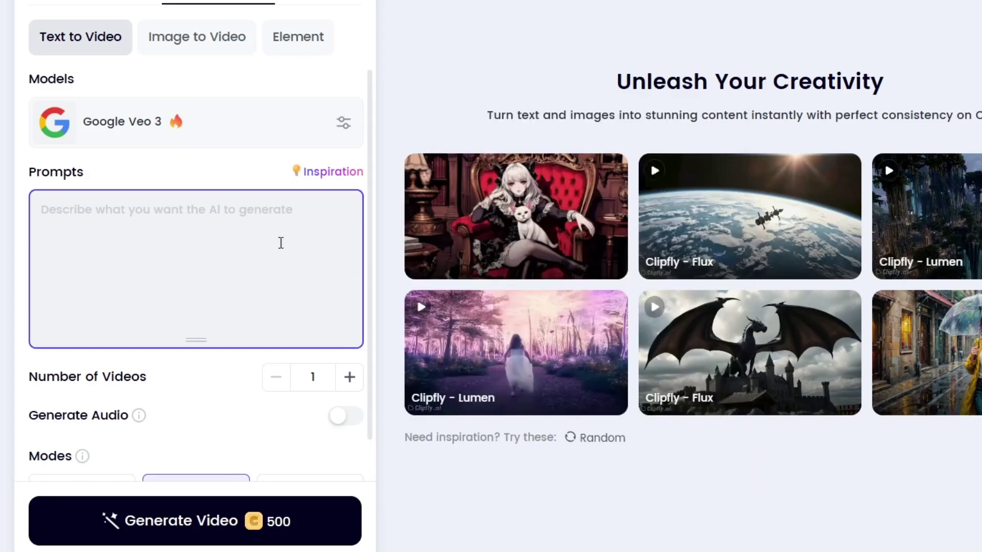
text(Beautiful model filming a commercial, smiling, hair blowing in the wind.)
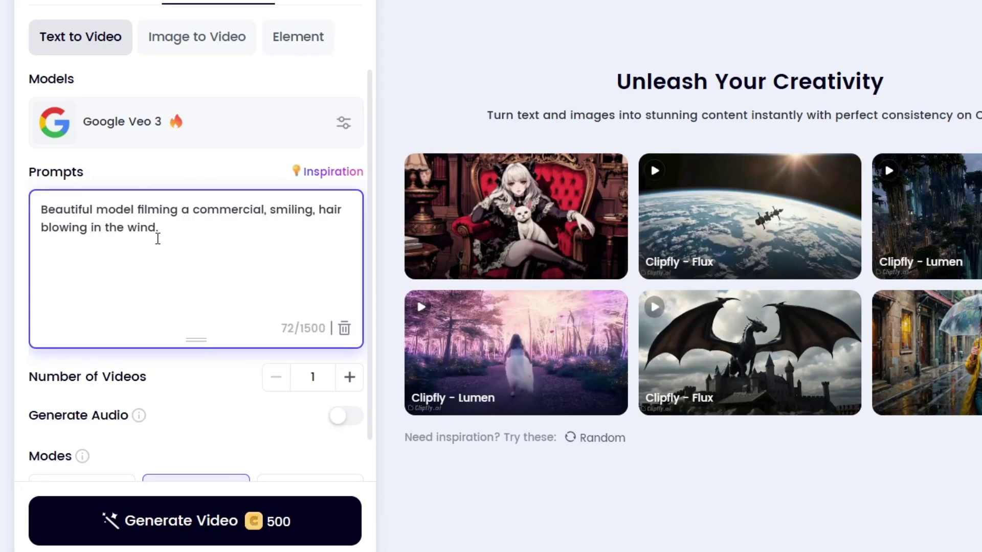
scroll(157, 238, down, 1)
click(339, 378)
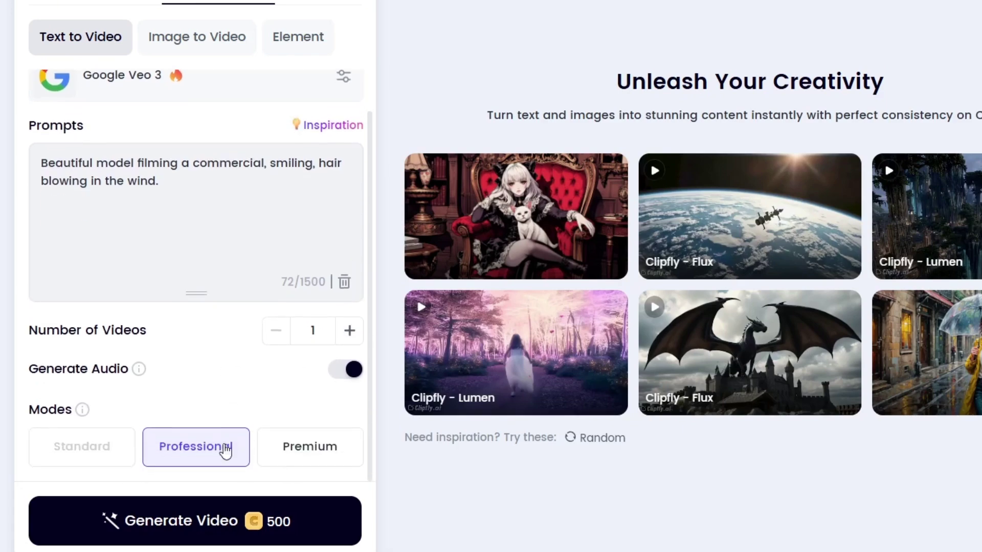
click(223, 524)
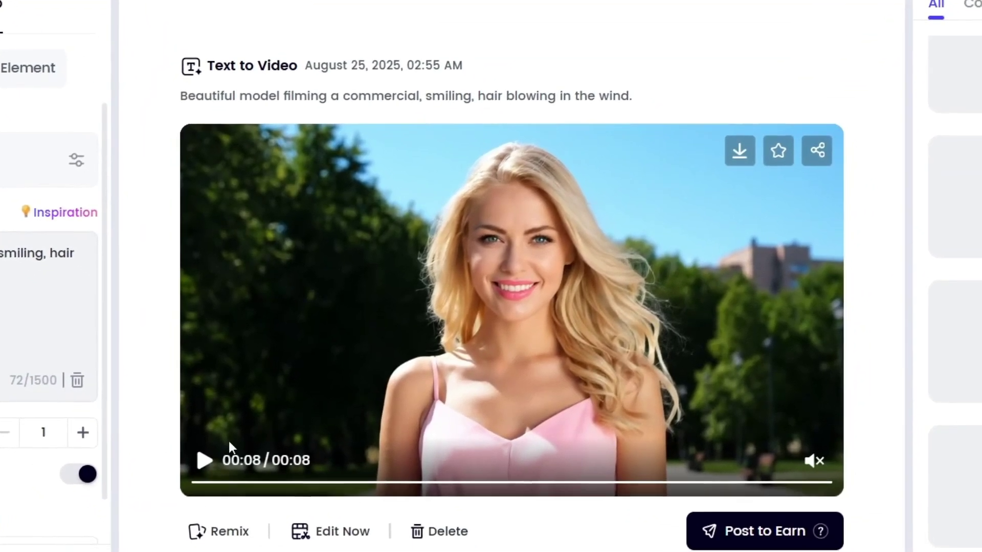
Play the generated Veo 3 clip and download it
click(215, 471)
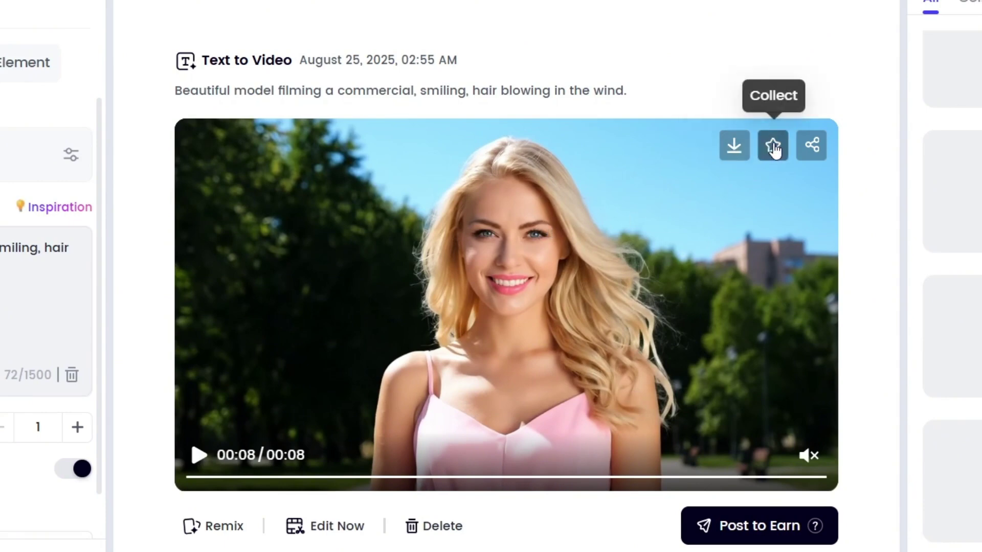
click(812, 145)
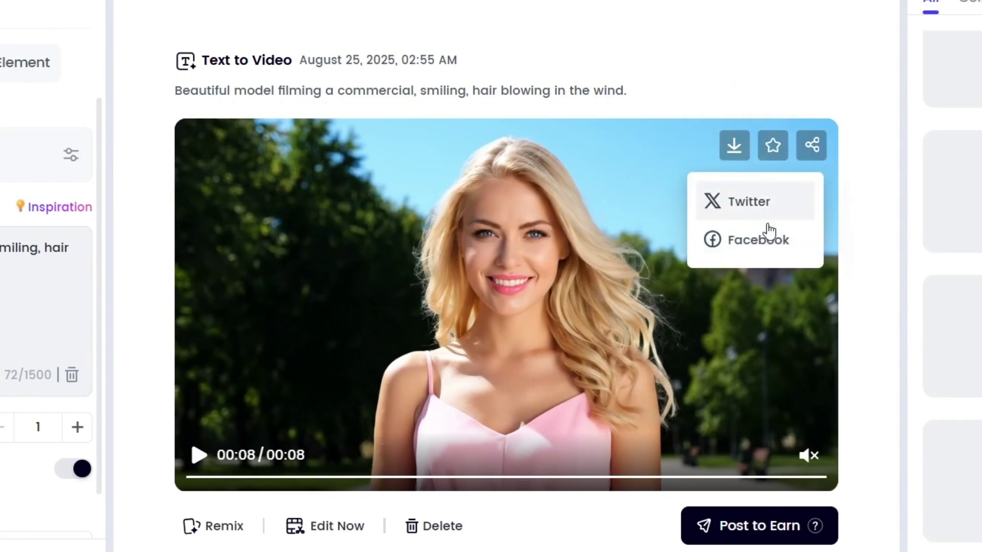
click(734, 145)
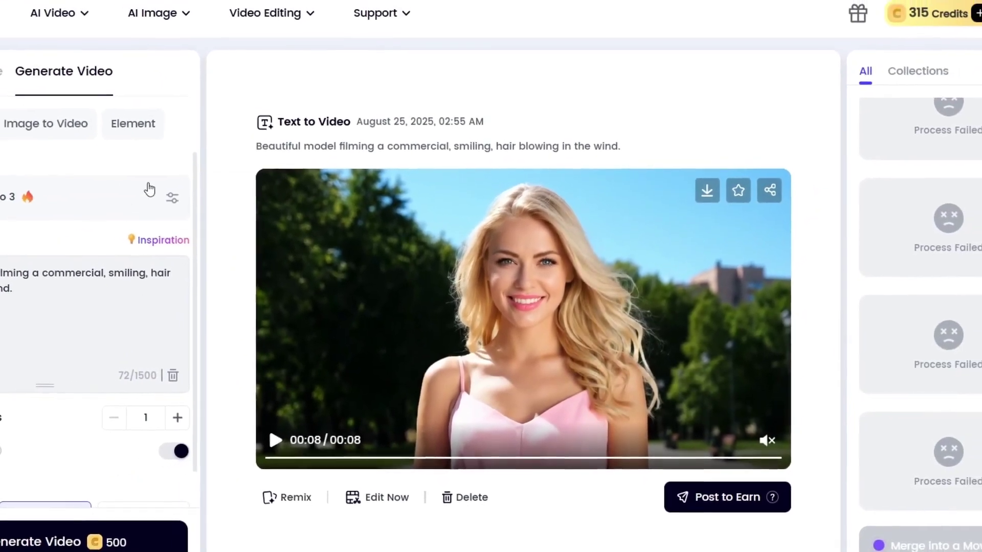
Look over the video model list again, then return to the Clipfly home page
click(141, 190)
scroll(358, 404, up, 3)
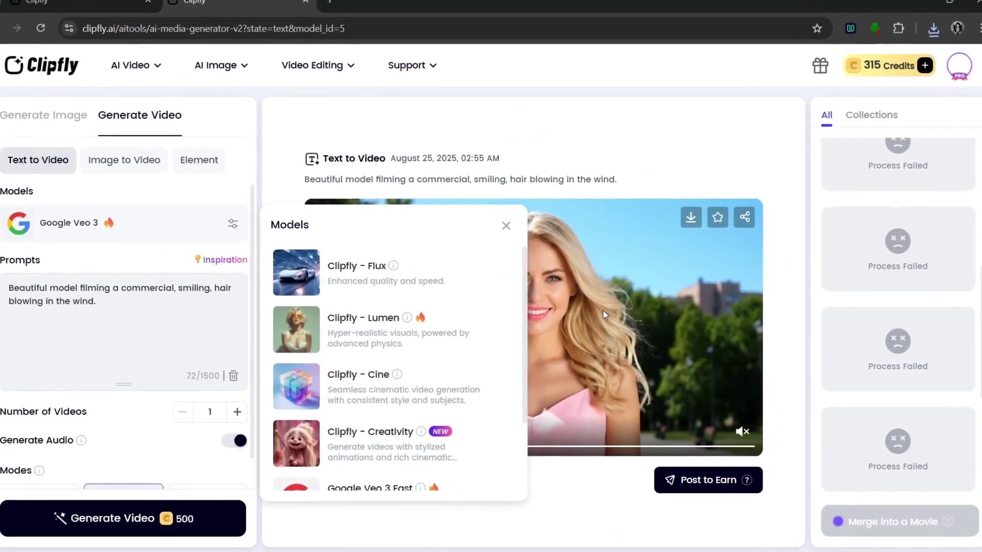
click(603, 311)
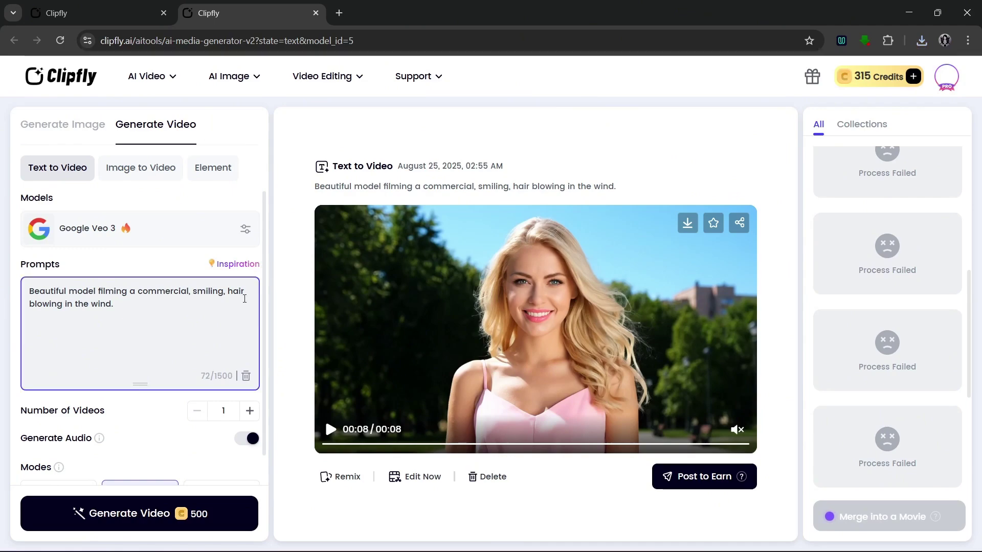
click(69, 85)
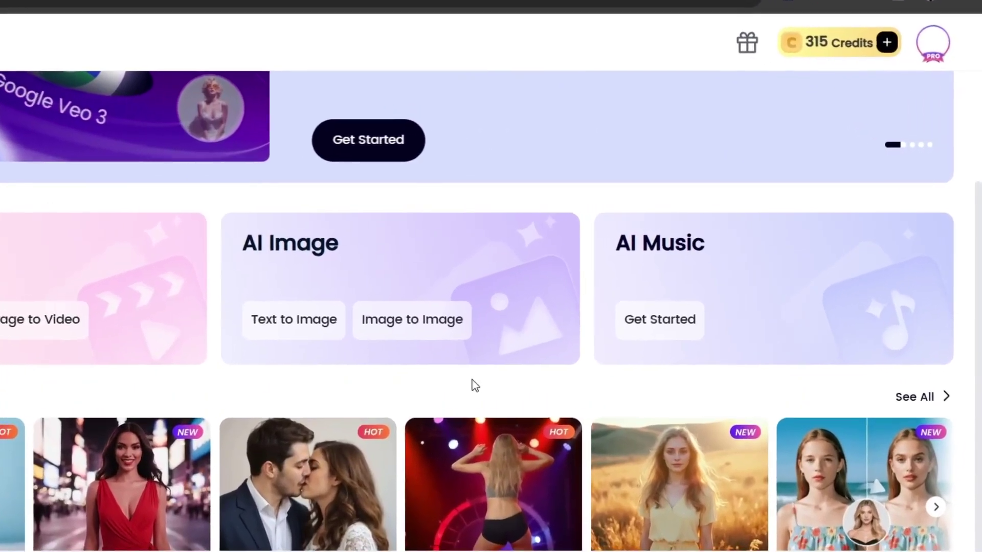
Face-swap the red-haired woman's photo onto the 7-second park video for 7 credits
scroll(665, 358, down, 3)
click(860, 375)
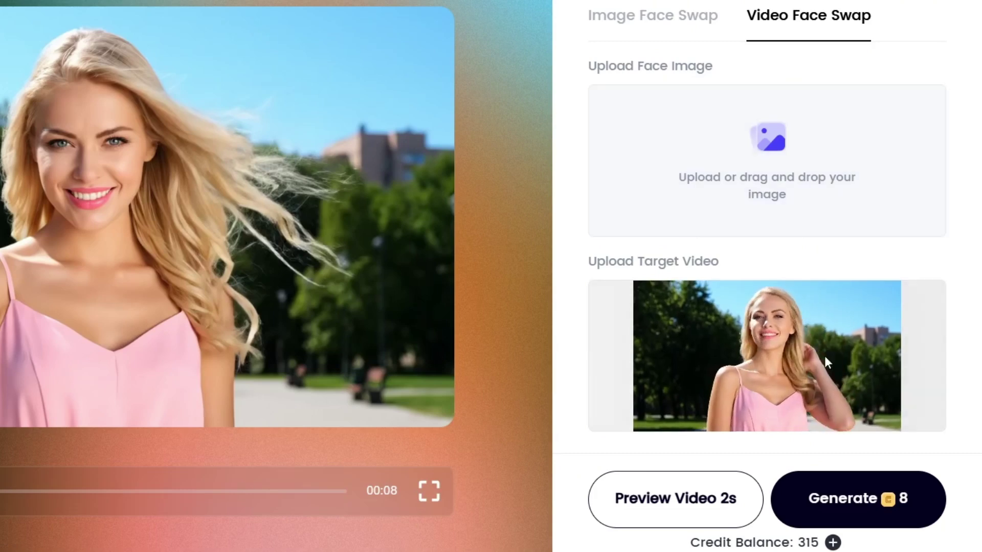
click(775, 164)
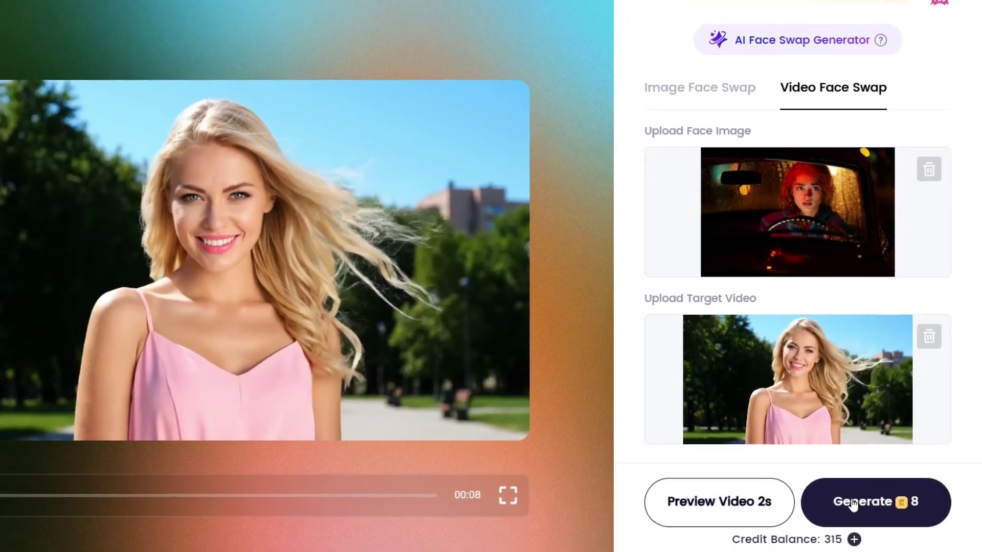
click(841, 503)
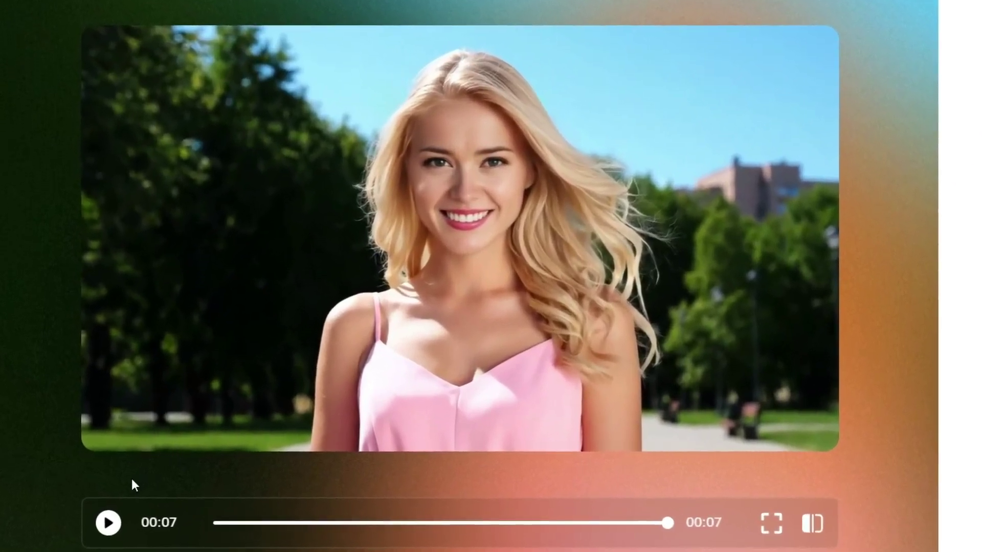
Play the 7-second face-swapped park clip and download it
click(104, 518)
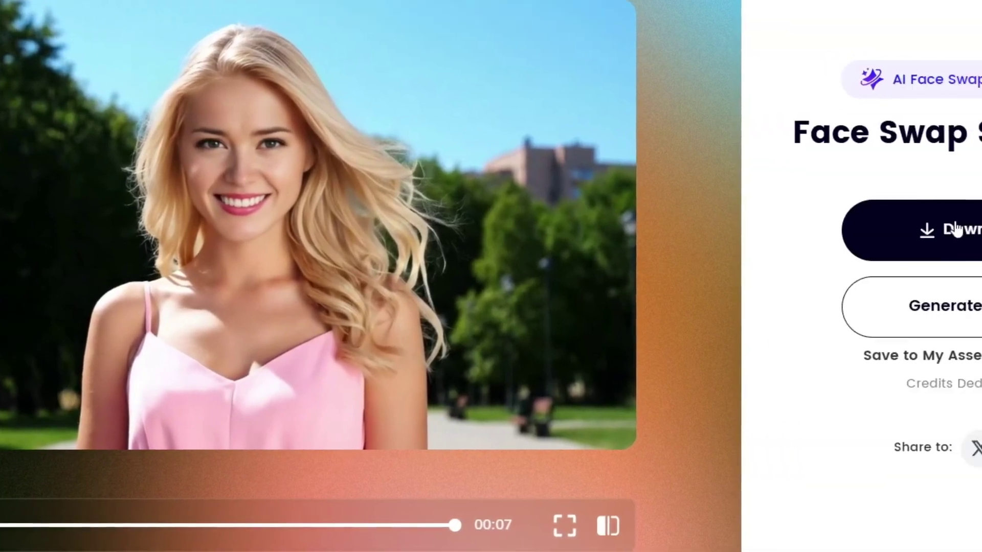
click(736, 225)
click(539, 197)
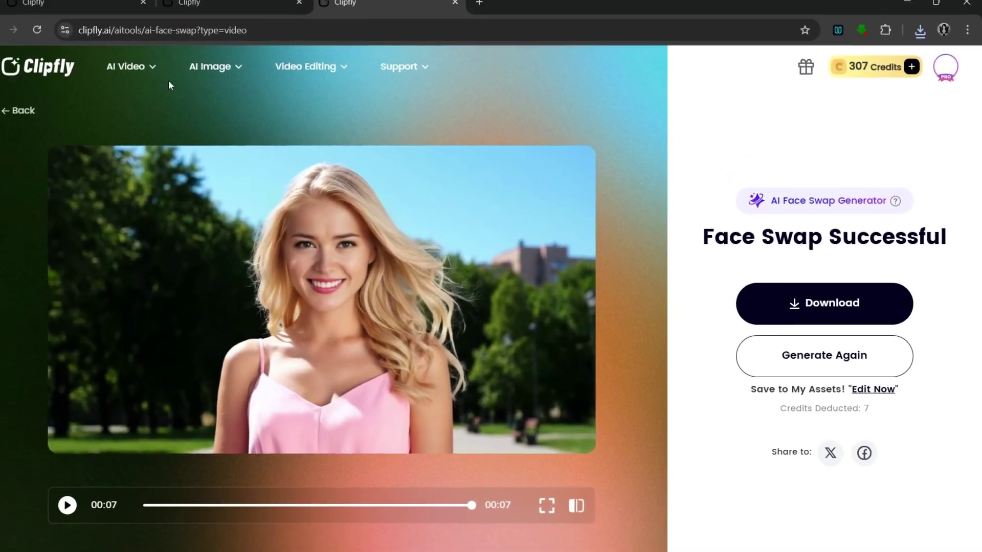
mouse_move(143, 70)
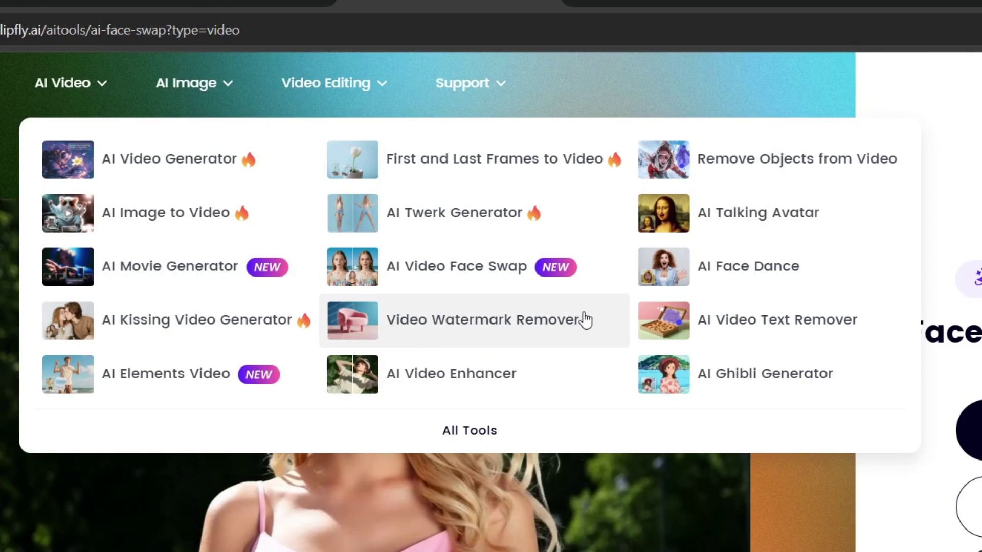
Reach the Text to Image generator through AI Image's All Tools and the home page
mouse_move(247, 77)
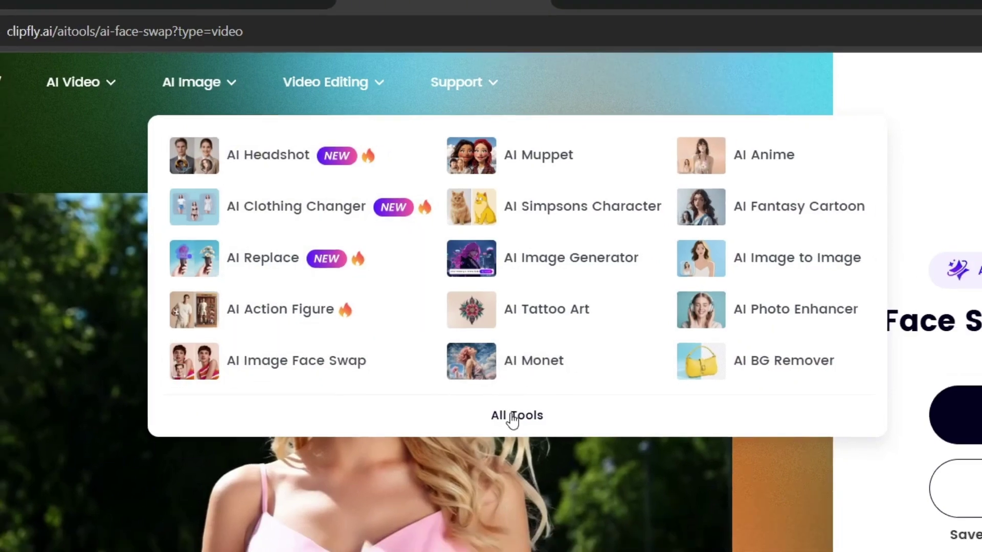
click(527, 431)
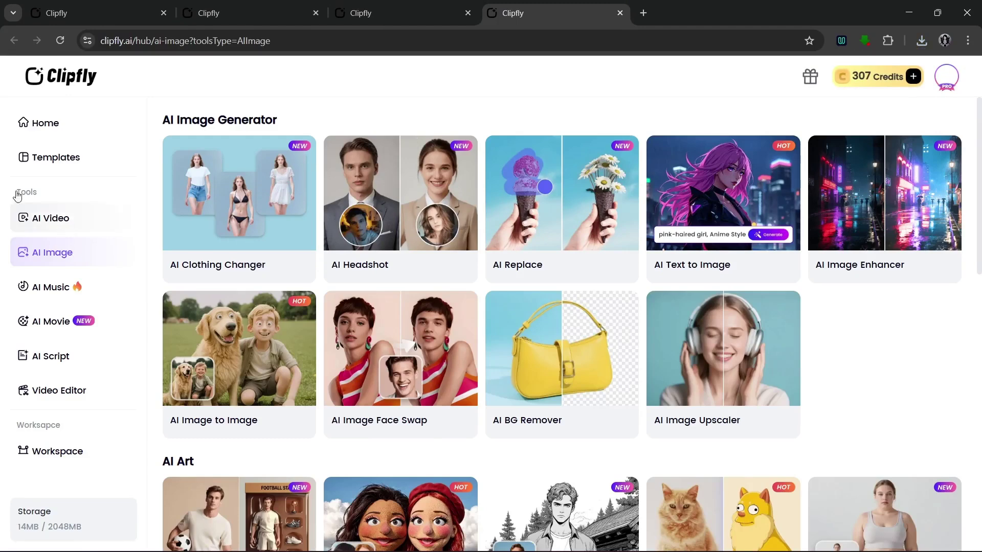
click(45, 124)
scroll(482, 333, down, 2)
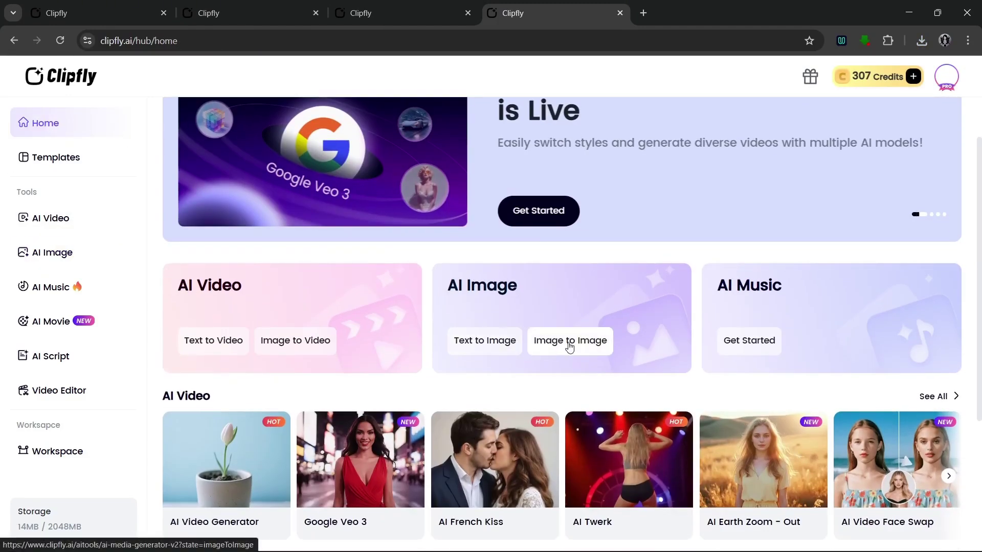
click(495, 346)
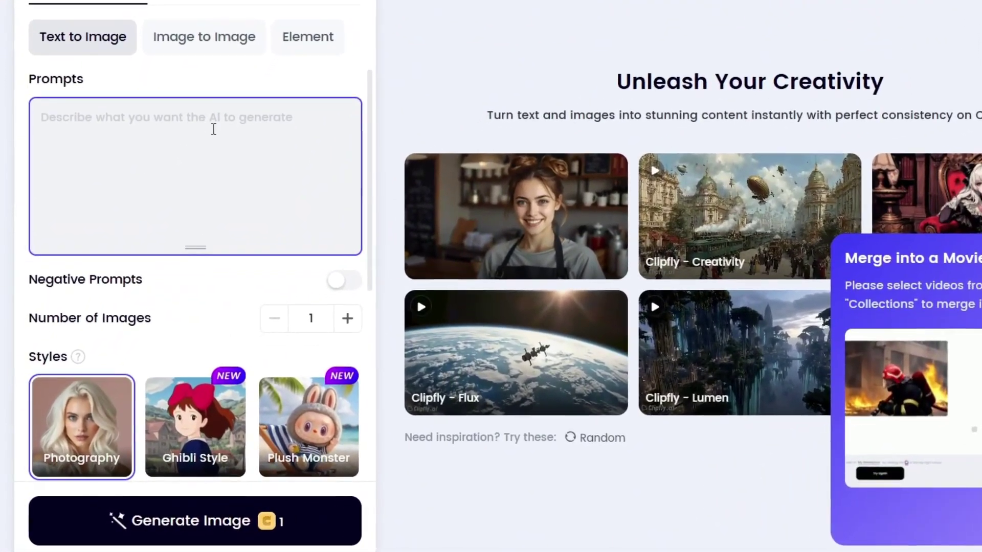
Paste the neon-street portrait prompt and set Number of Images to 2 in Photography style
click(173, 161)
key(ctrl+v)
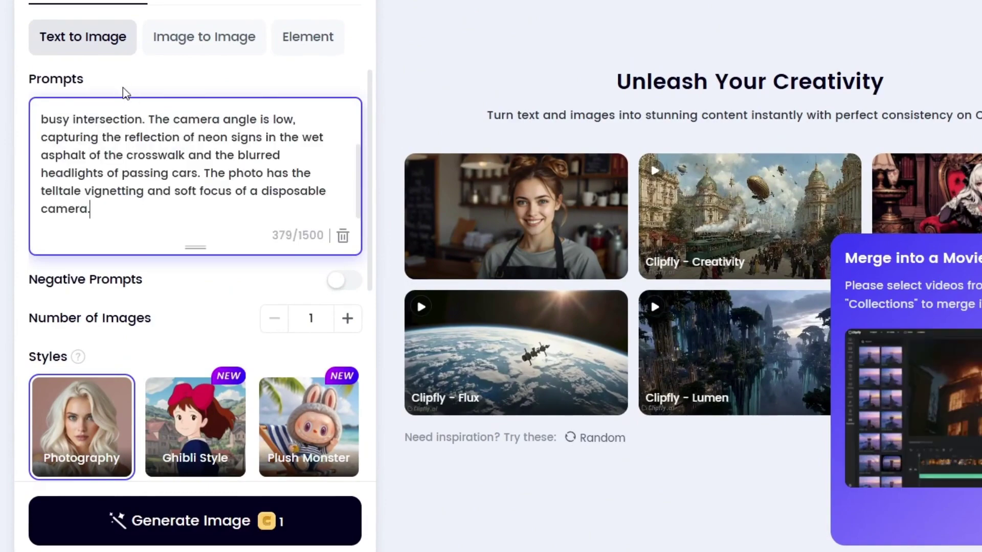
scroll(187, 156, down, 4)
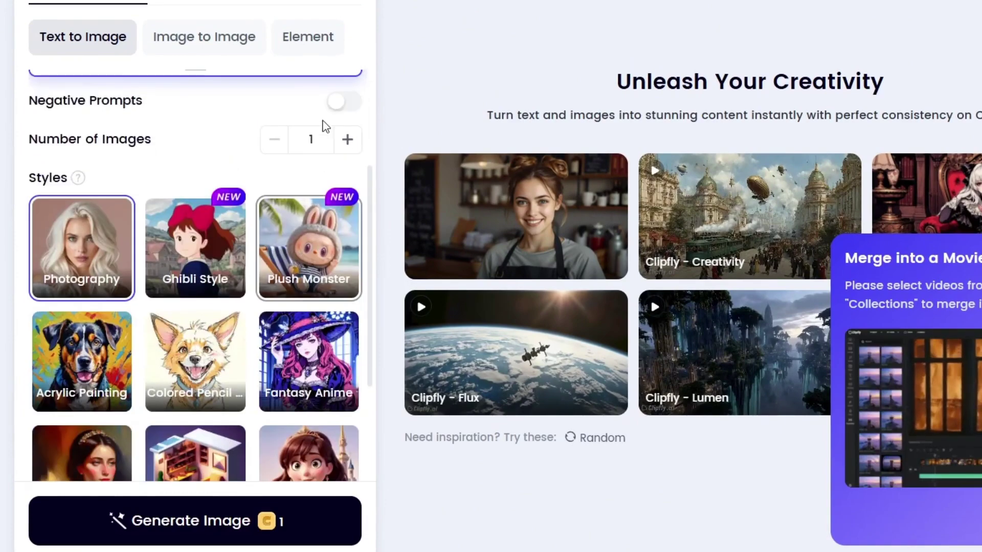
scroll(322, 124, up, 2)
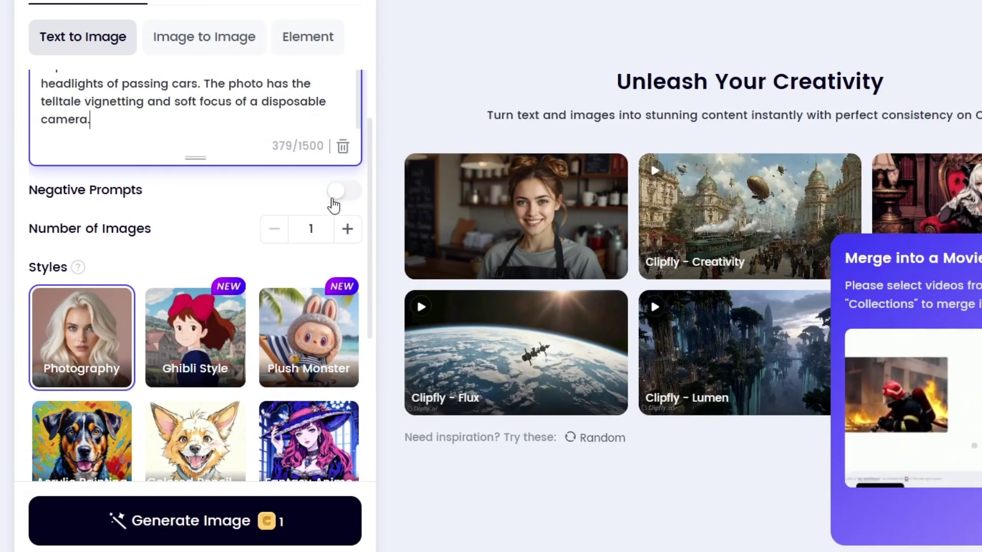
click(347, 230)
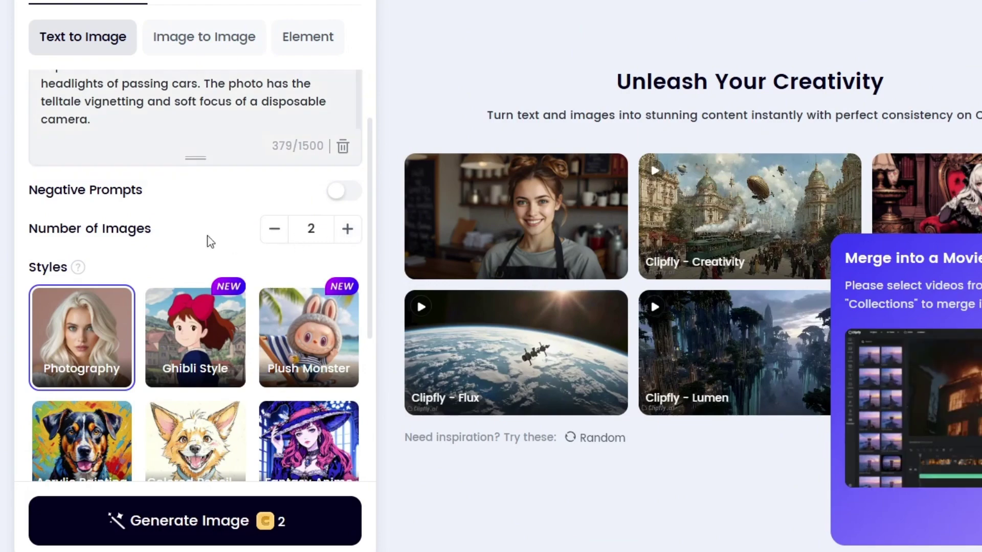
scroll(210, 242, down, 3)
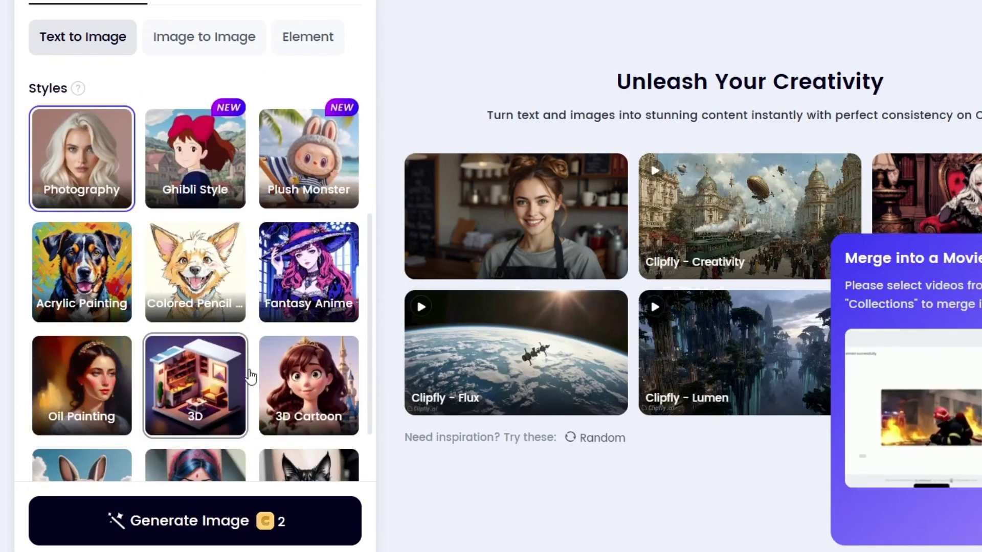
scroll(235, 368, down, 2)
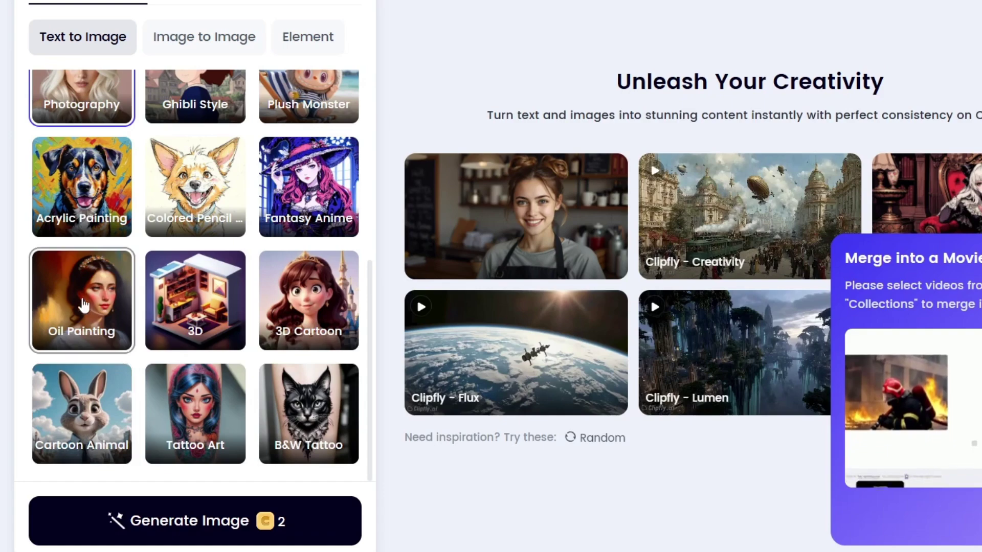
scroll(56, 234, up, 2)
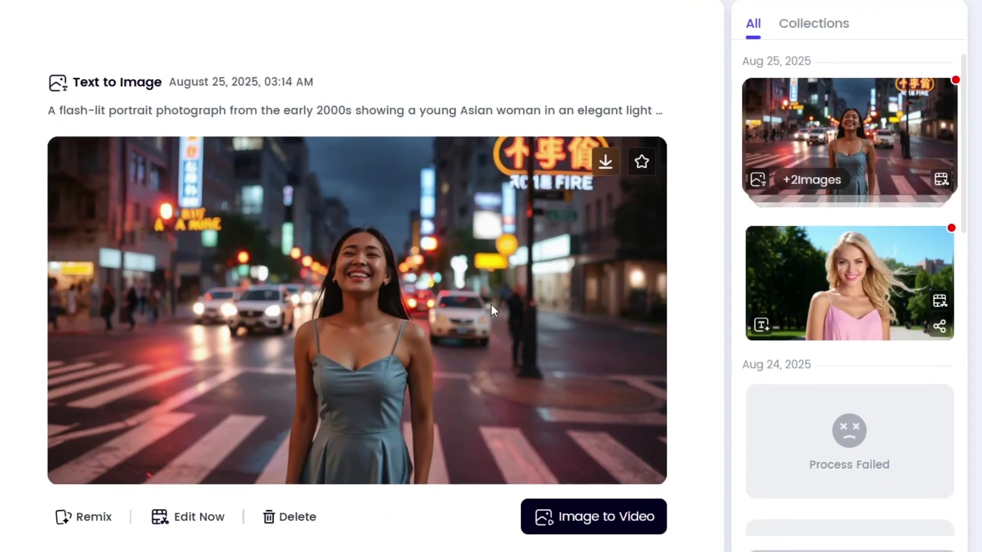
Download the first portrait, paste the bar-scene prompt, and view the second portrait
click(605, 163)
click(211, 135)
key(ctrl+v)
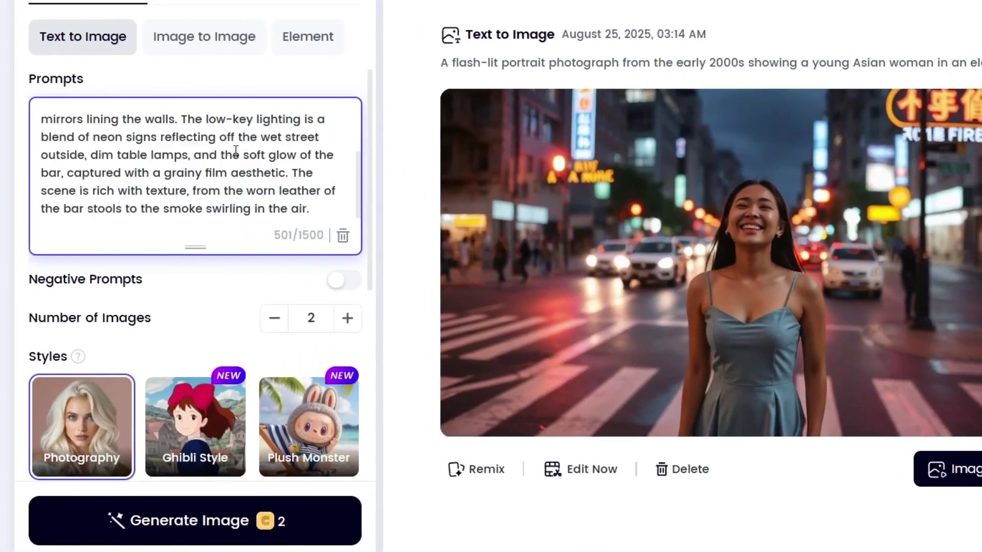
scroll(246, 281, down, 5)
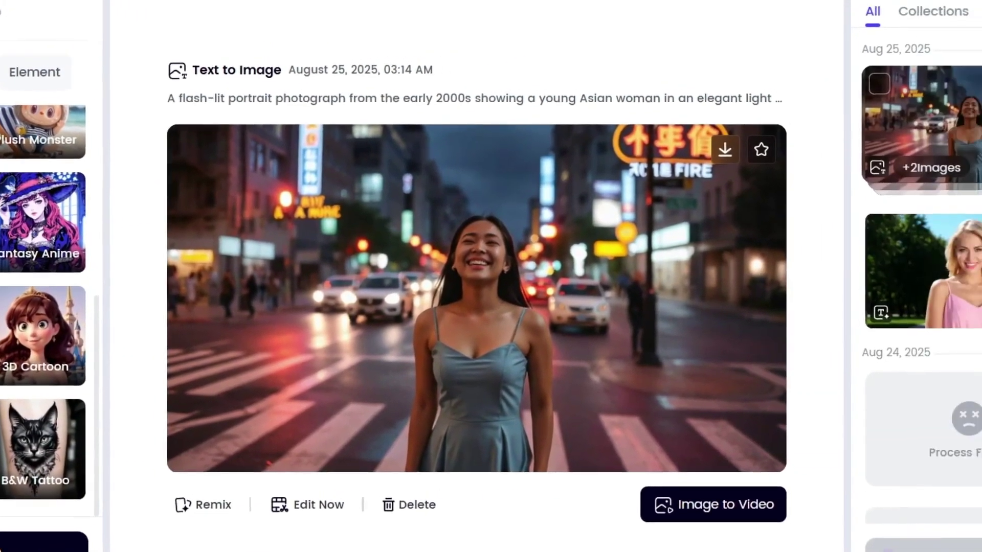
click(867, 261)
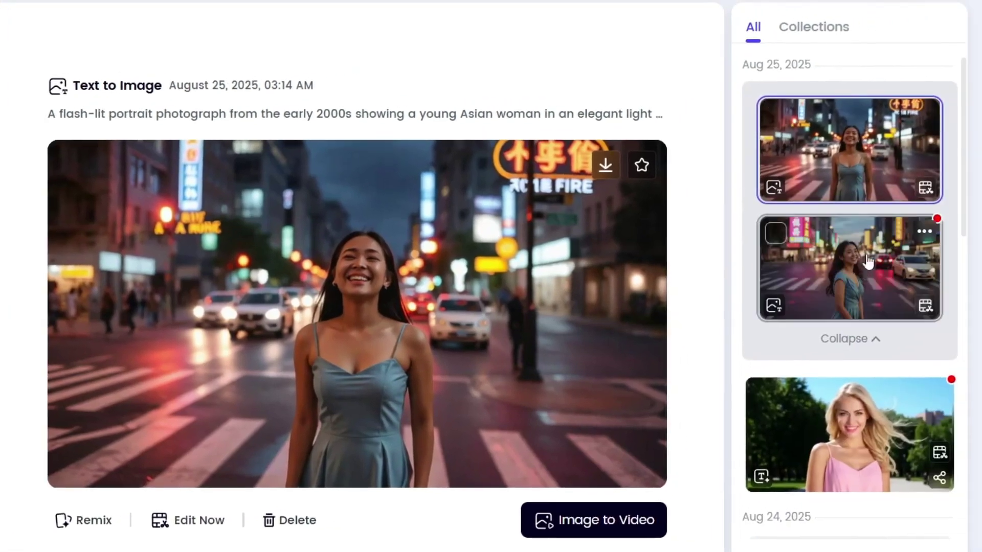
click(856, 278)
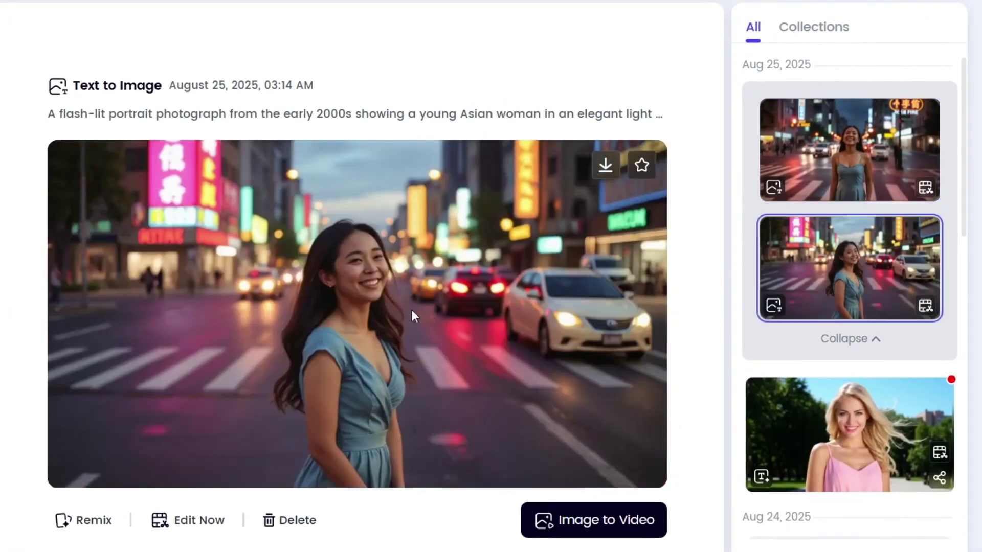